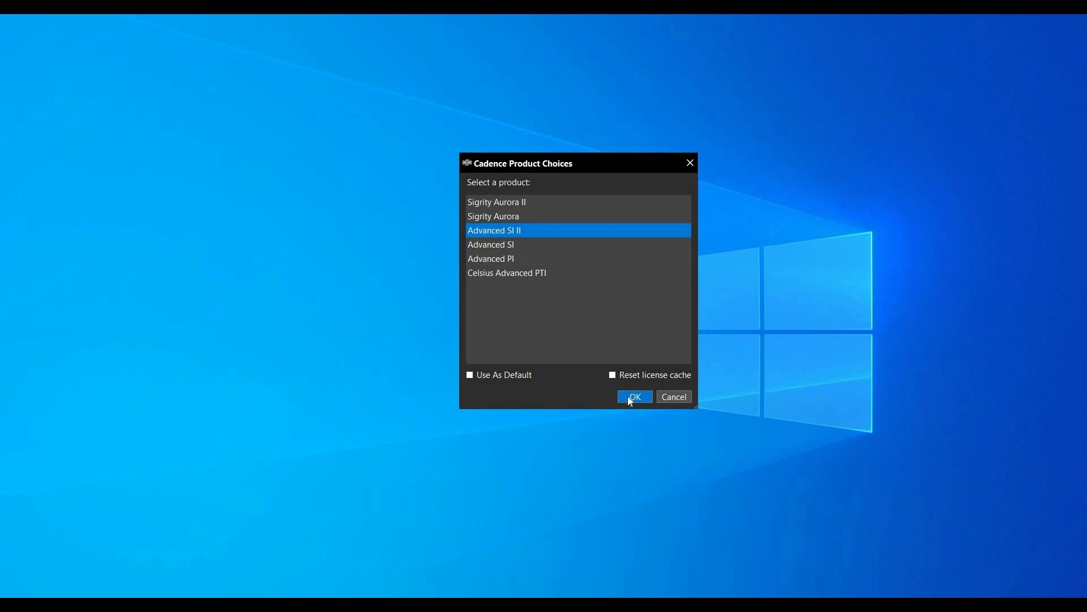
# - Start the workbench with the Advanced SI II product and open the existing topology spbs_1c_ddr4 from the spbs folder
pyautogui.click(629, 396)
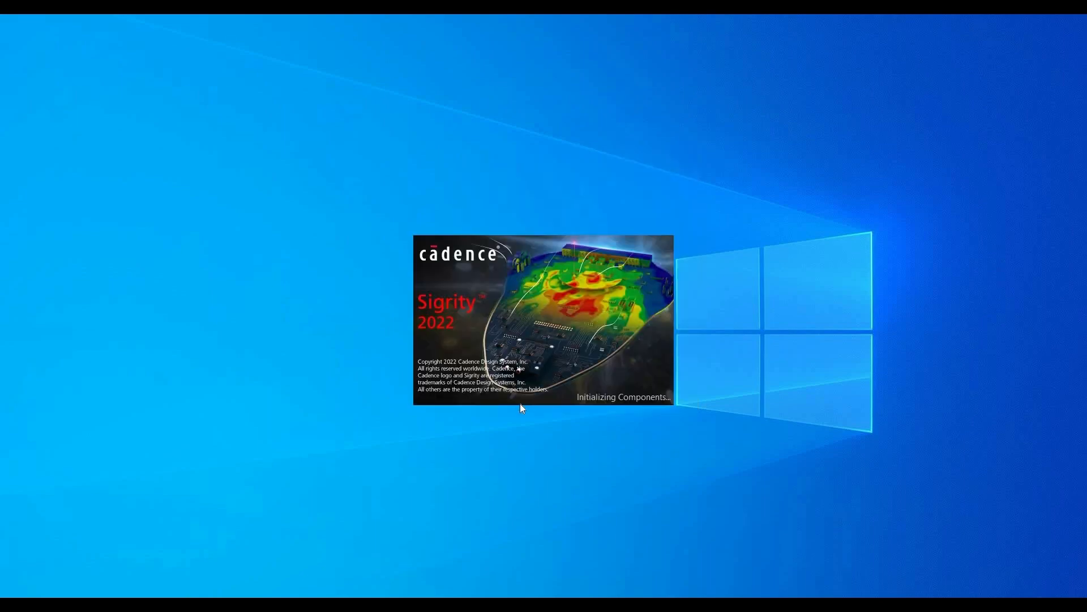
pyautogui.click(856, 109)
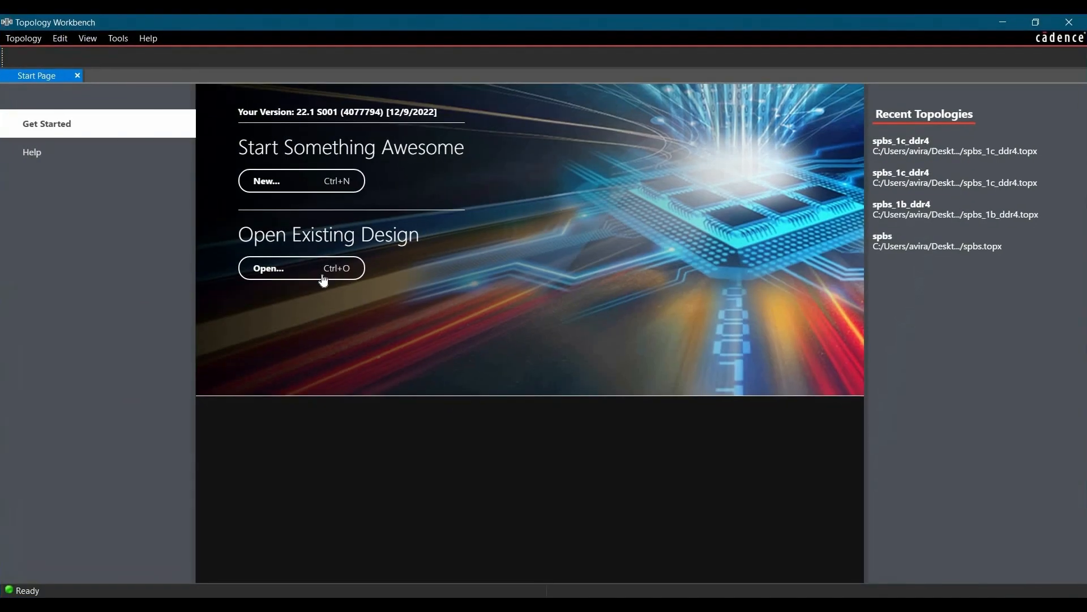
pyautogui.click(318, 274)
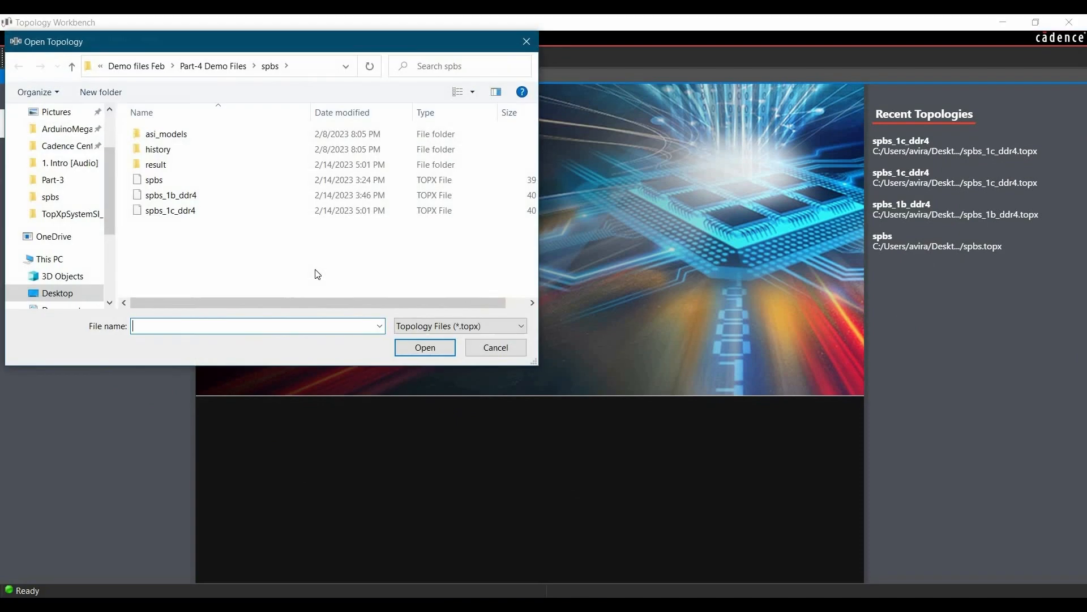
pyautogui.click(174, 216)
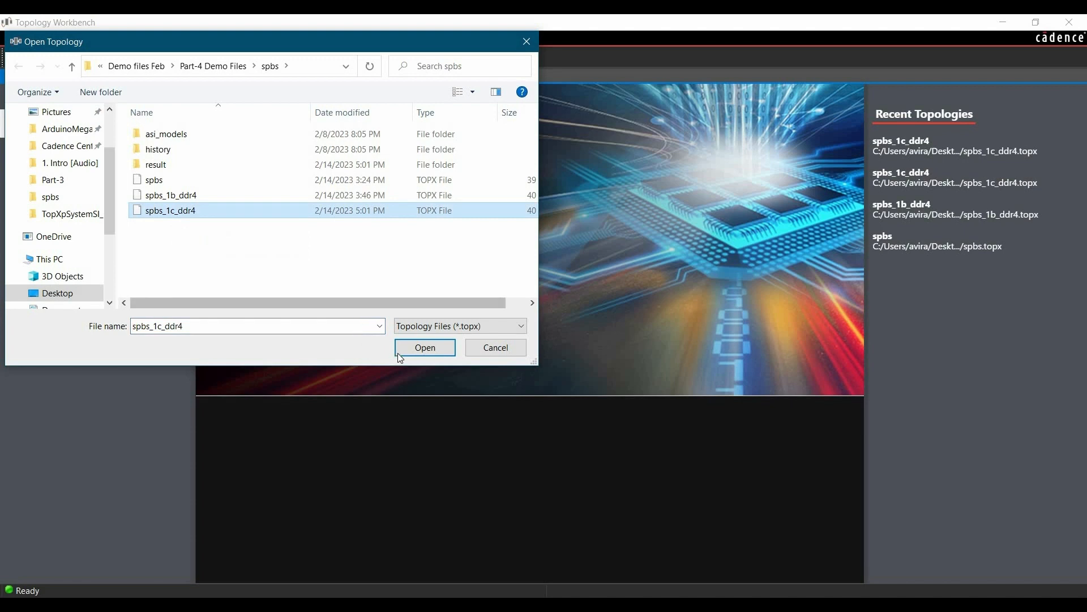
pyautogui.click(416, 350)
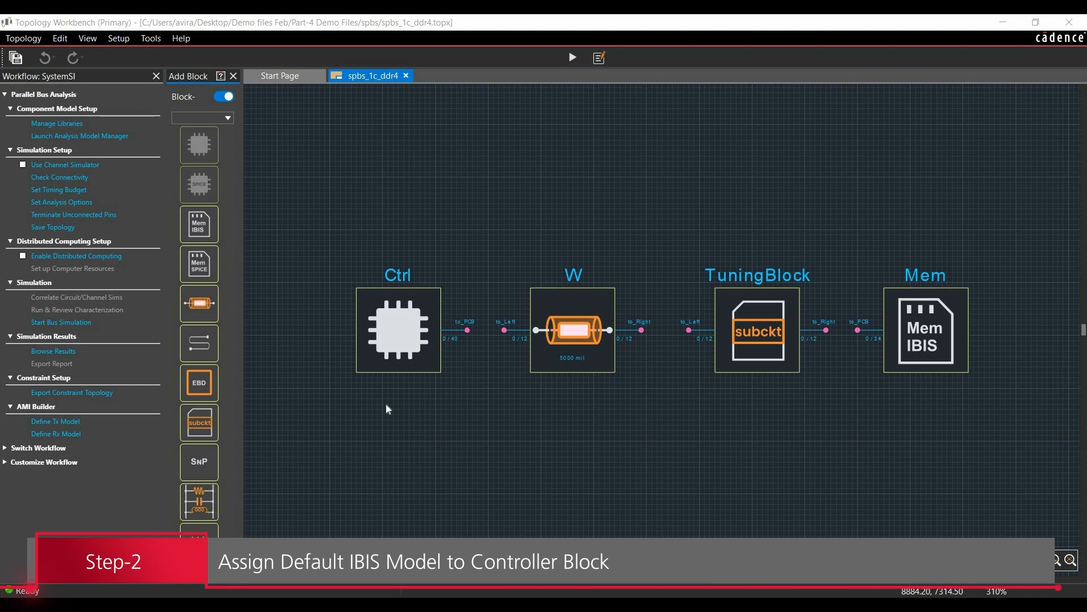
# - Load the IBIS file ddr_pba_ex.ibs from the Part-4 Demo Files folder for the Ctrl block
pyautogui.doubleClick(399, 342)
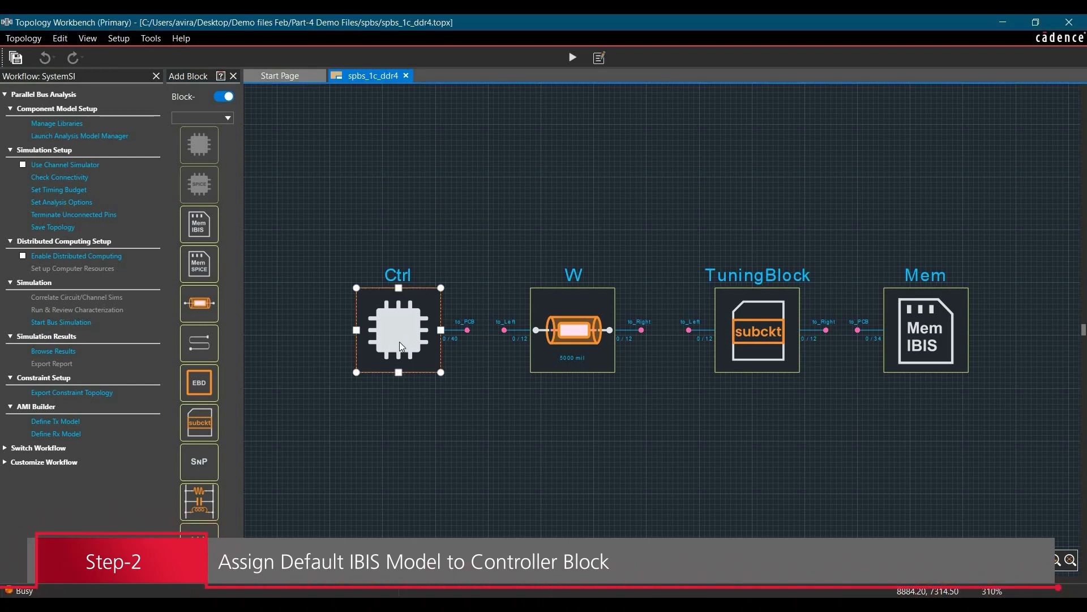
pyautogui.moveTo(936, 430); pyautogui.dragTo(867, 432)
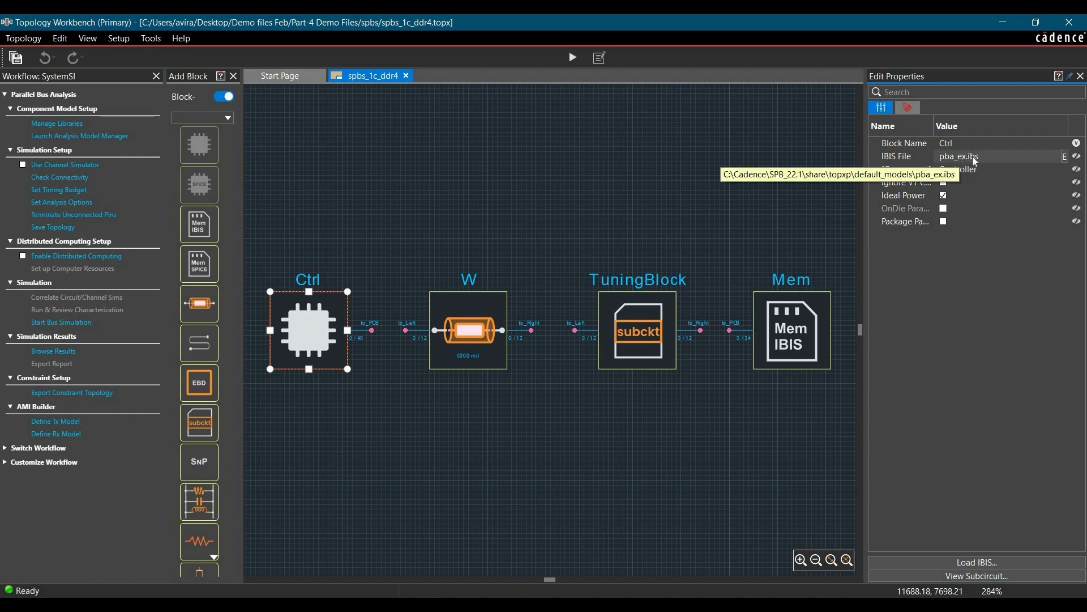
pyautogui.click(1067, 158)
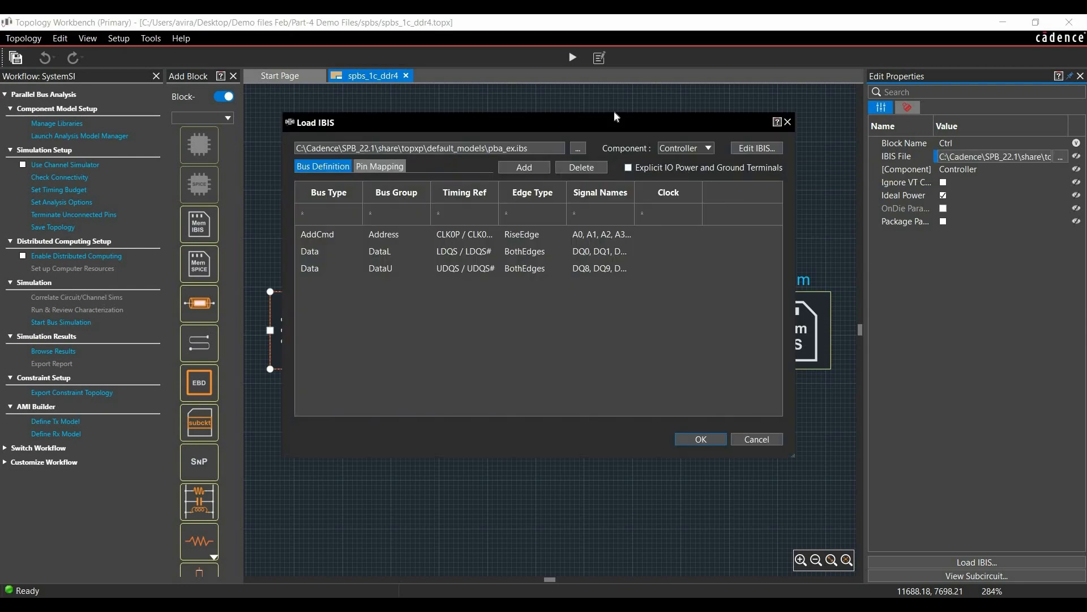
pyautogui.moveTo(604, 123); pyautogui.dragTo(559, 115)
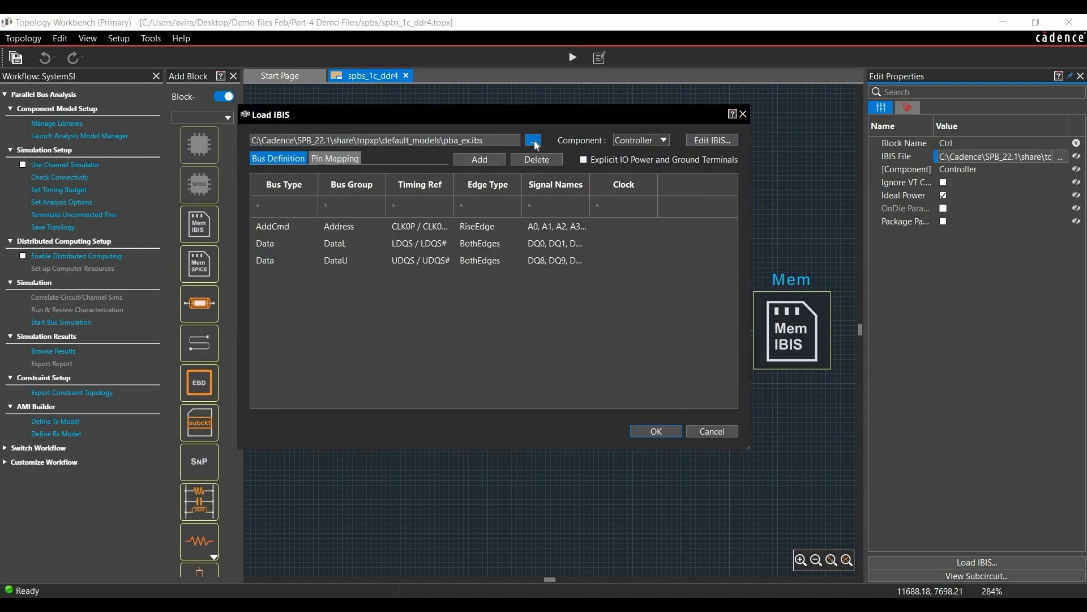
pyautogui.click(534, 140)
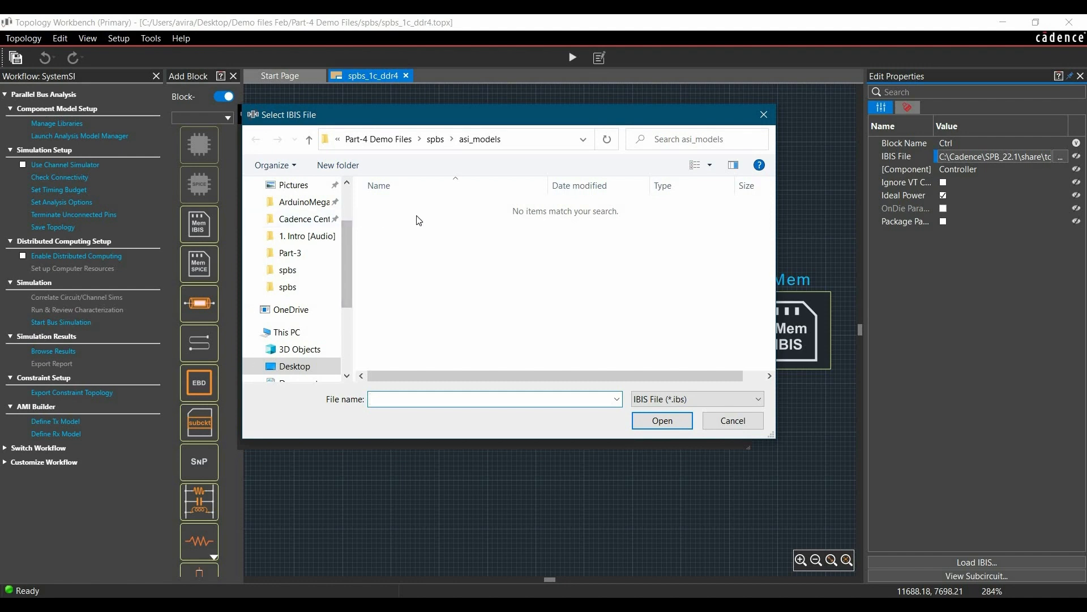
pyautogui.click(437, 139)
pyautogui.click(391, 223)
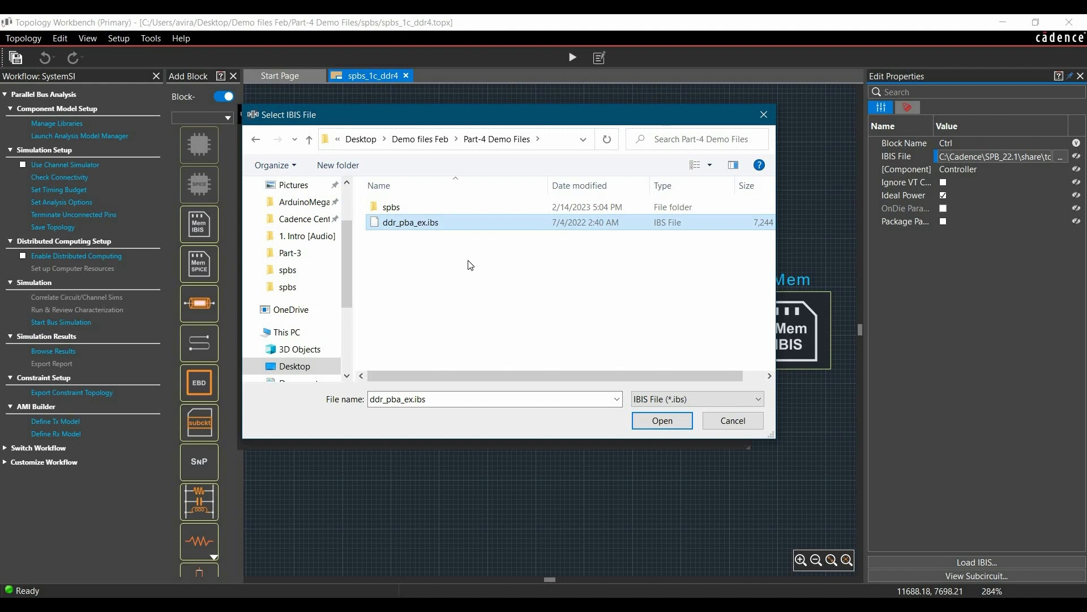
pyautogui.click(659, 426)
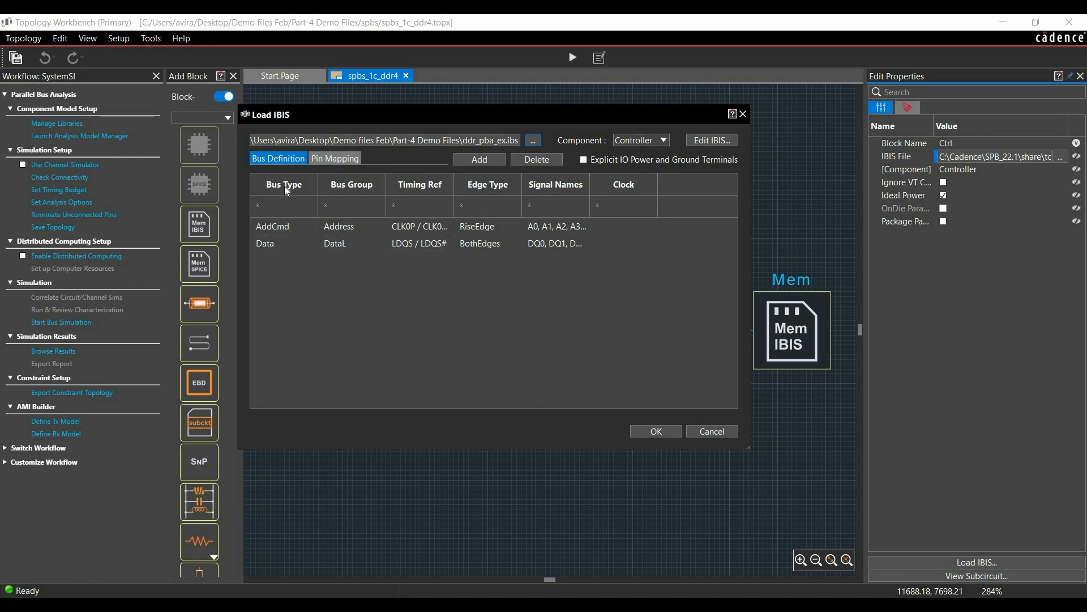
# - Examine the controller's bus definitions, including the DataL group's timing references and the full signal names
pyautogui.moveTo(281, 244)
pyautogui.moveTo(358, 234)
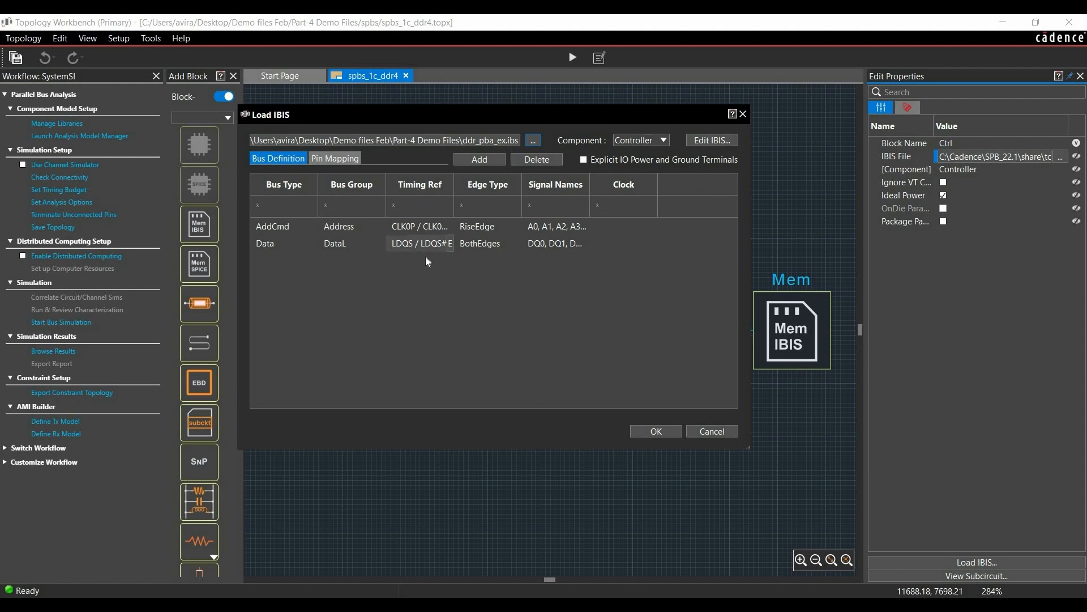
pyautogui.moveTo(408, 253)
pyautogui.click(450, 245)
pyautogui.scroll(-10, 475, 301)
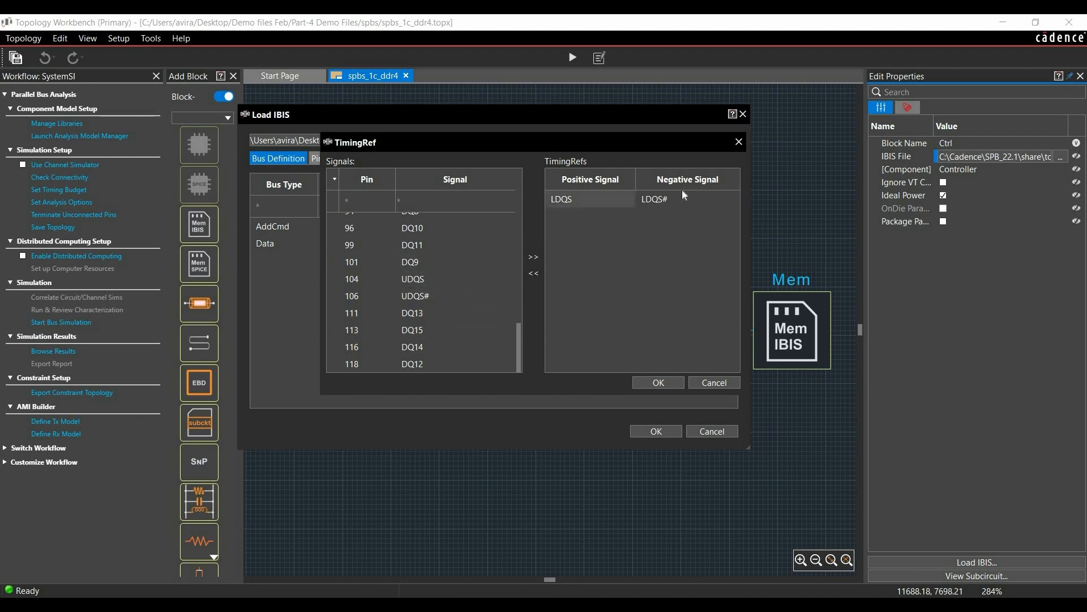
pyautogui.click(715, 384)
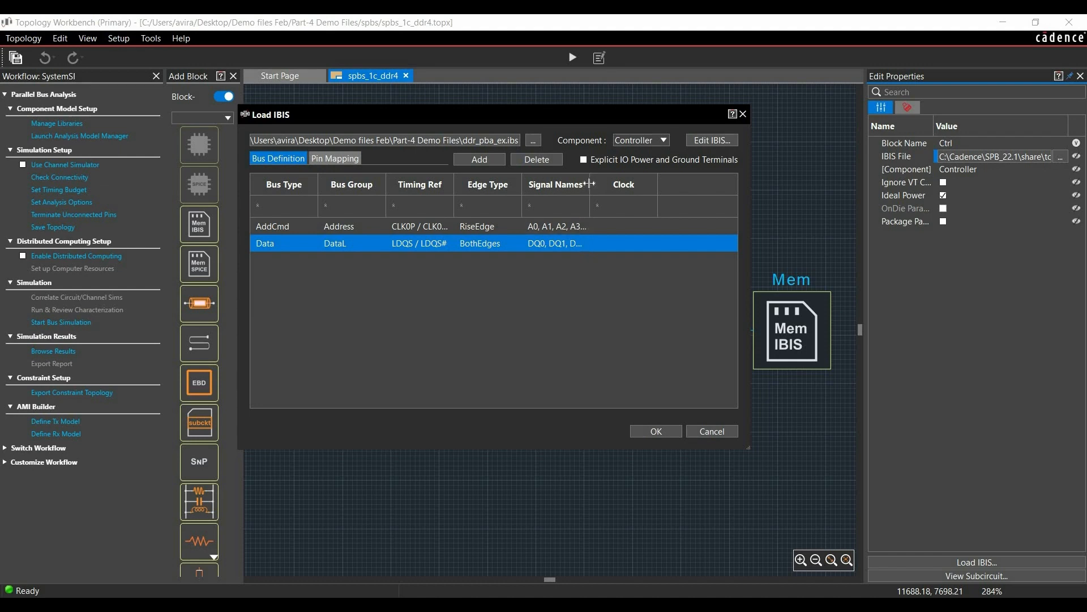
pyautogui.moveTo(657, 201); pyautogui.dragTo(700, 202)
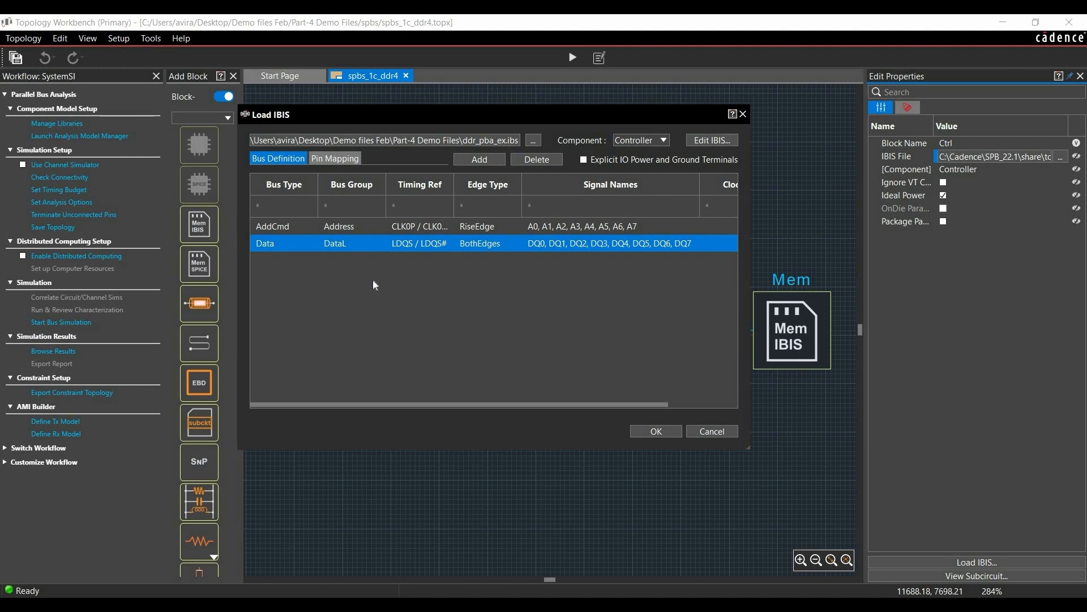
# - Add a Data bus to the controller's bus definitions and name its bus group DataU
pyautogui.click(479, 161)
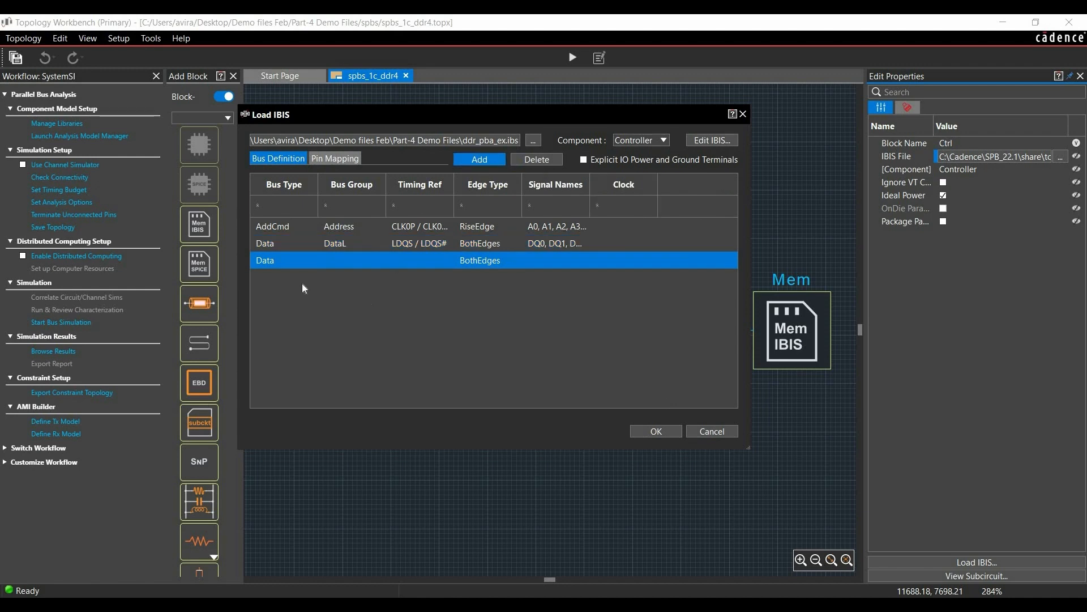
pyautogui.doubleClick(342, 262)
pyautogui.write('DataU')
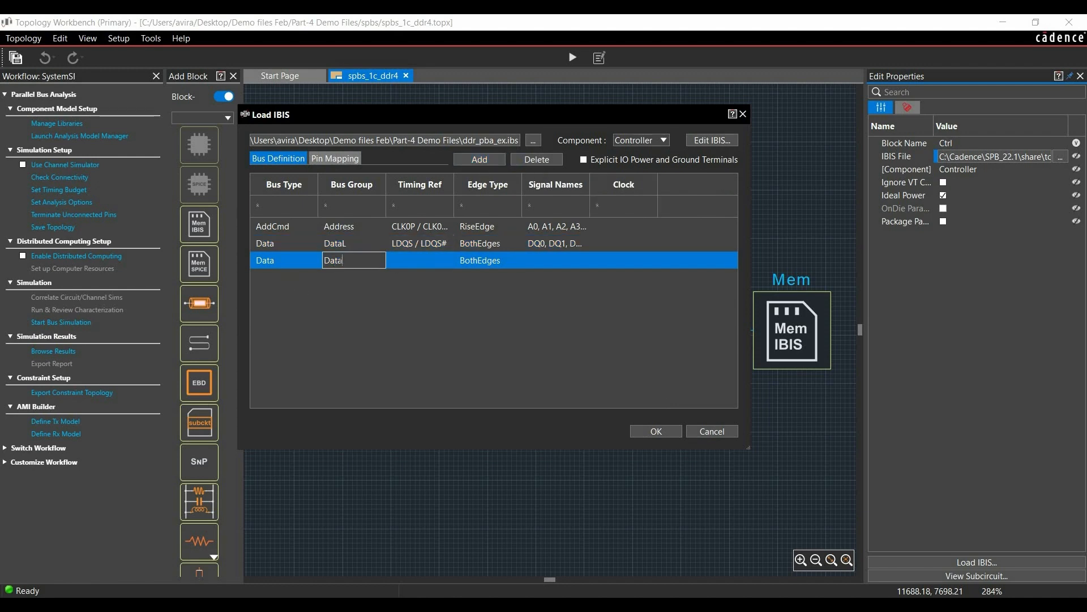
# - Set the DataU group's timing reference to UDQS as positive signal and UDQS# as negative signal
pyautogui.click(424, 260)
pyautogui.click(450, 260)
pyautogui.scroll(-10, 469, 343)
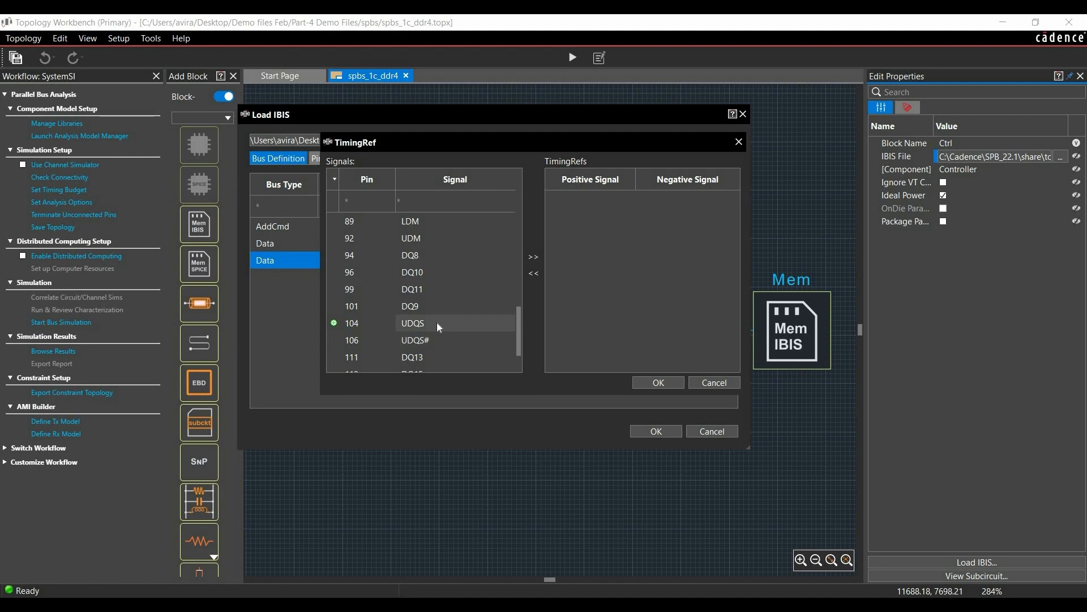
pyautogui.click(420, 328)
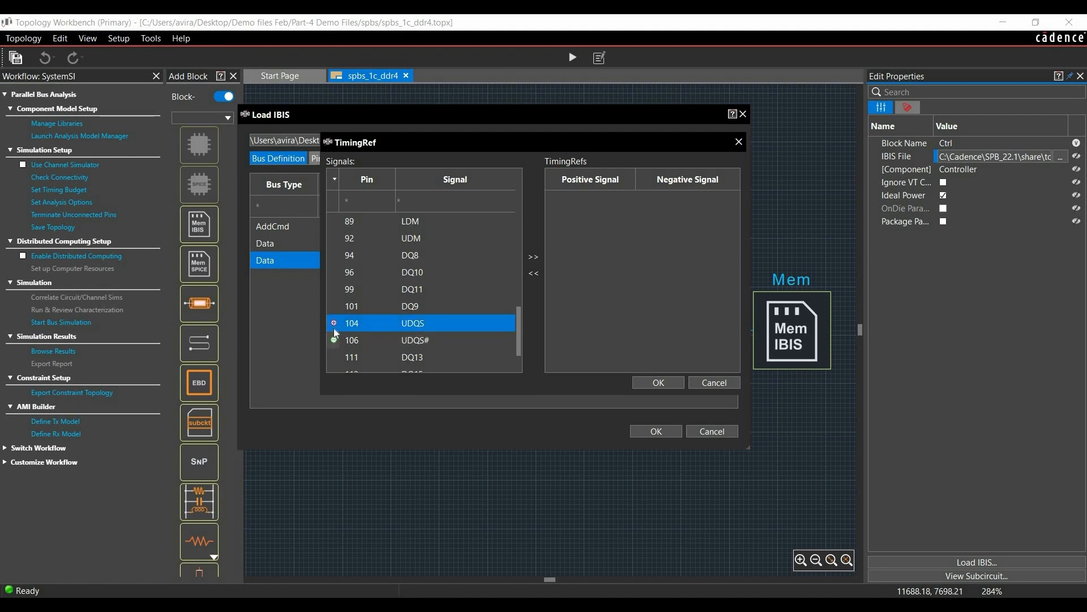
pyautogui.click(414, 341)
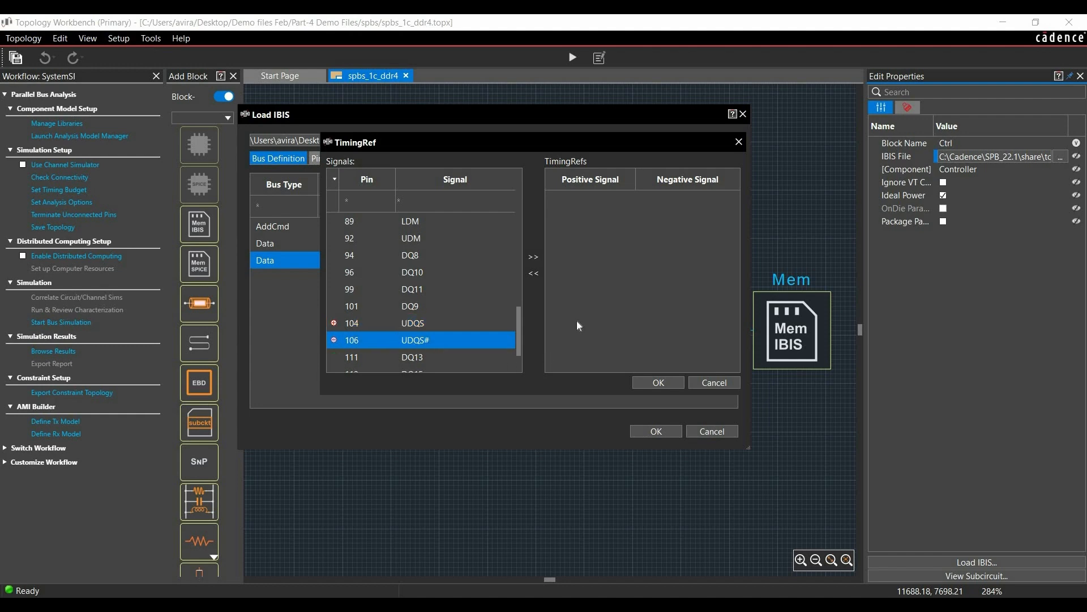
pyautogui.click(536, 260)
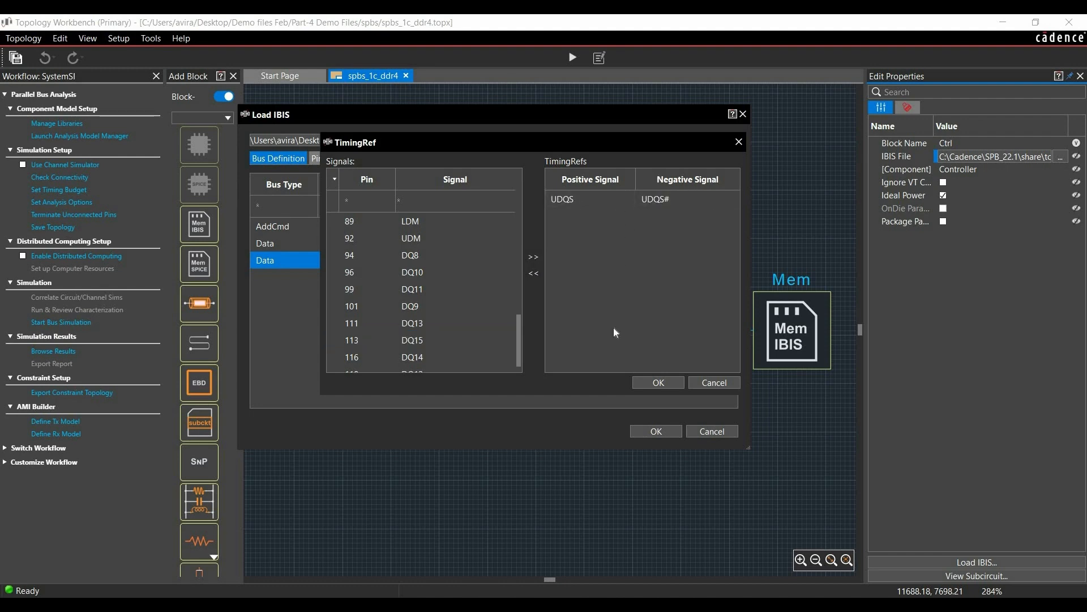
pyautogui.click(648, 383)
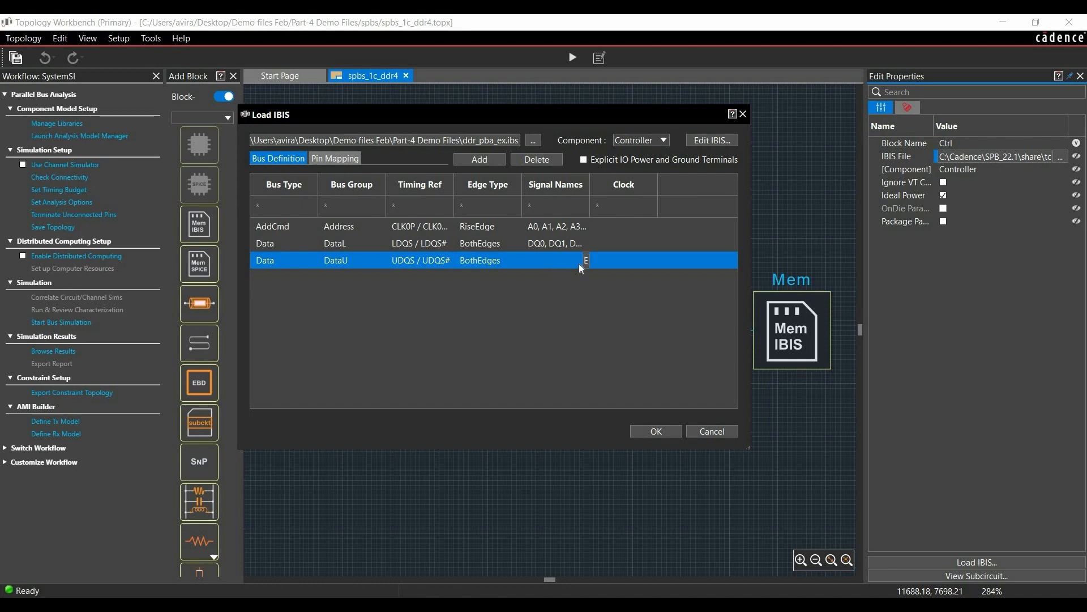
# - Assign signals DQ8 through DQ15 to the DataU group and accept the controller's IBIS settings
pyautogui.click(586, 260)
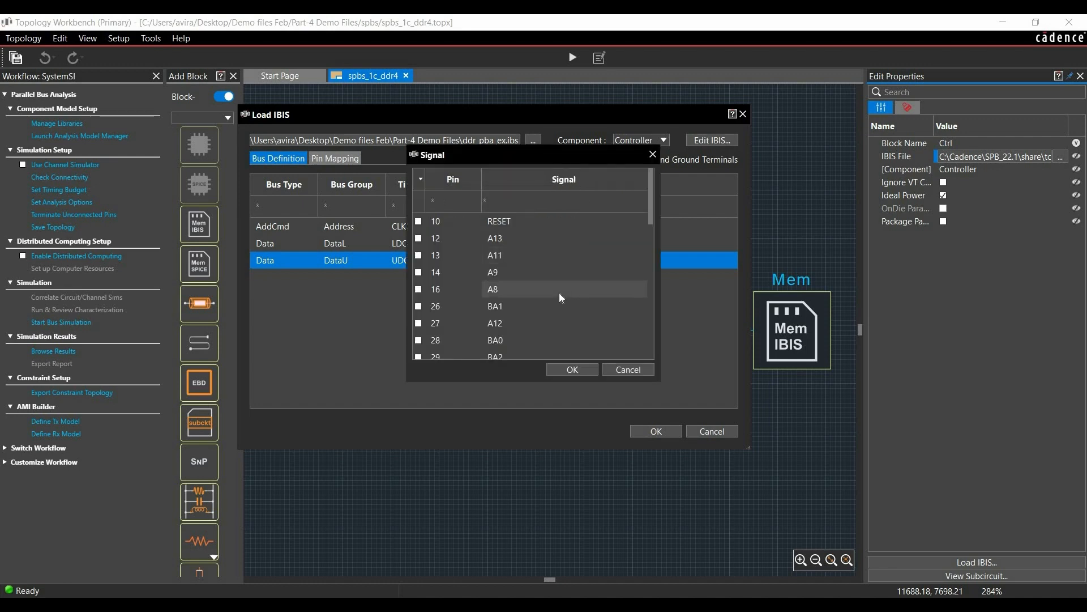
pyautogui.scroll(-10, 559, 295)
pyautogui.click(498, 232)
pyautogui.keyDown('shift'); pyautogui.click(503, 351); pyautogui.keyUp('shift')
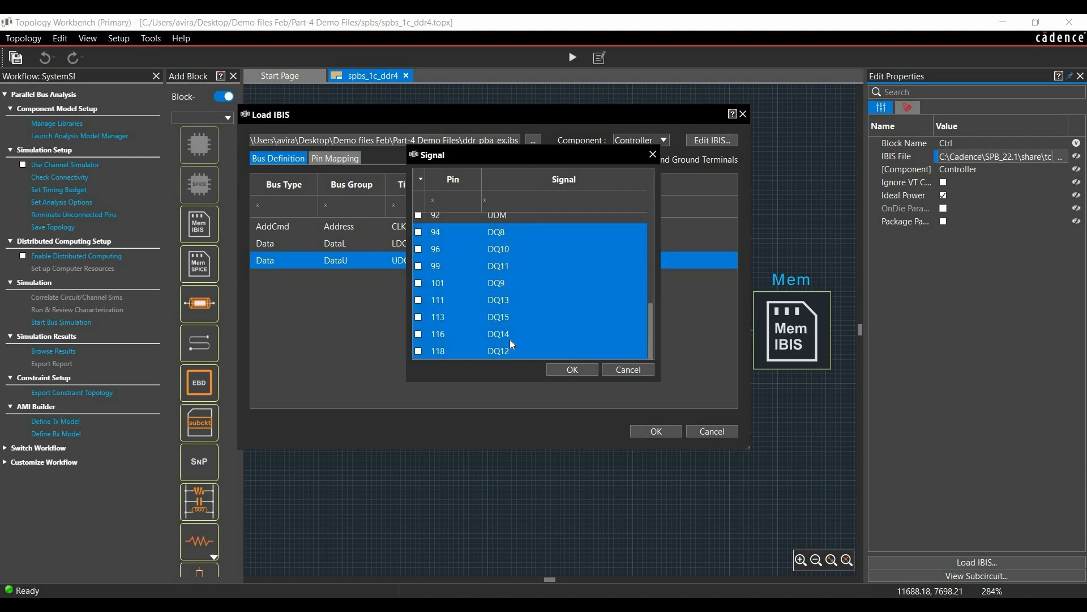
pyautogui.click(419, 233)
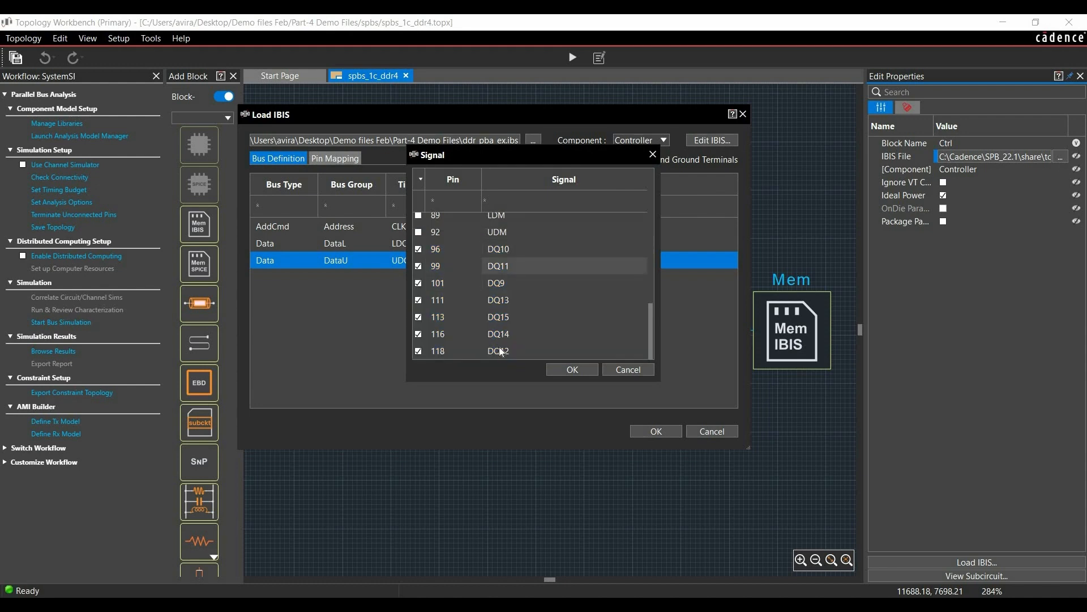
pyautogui.scroll(5, 512, 239)
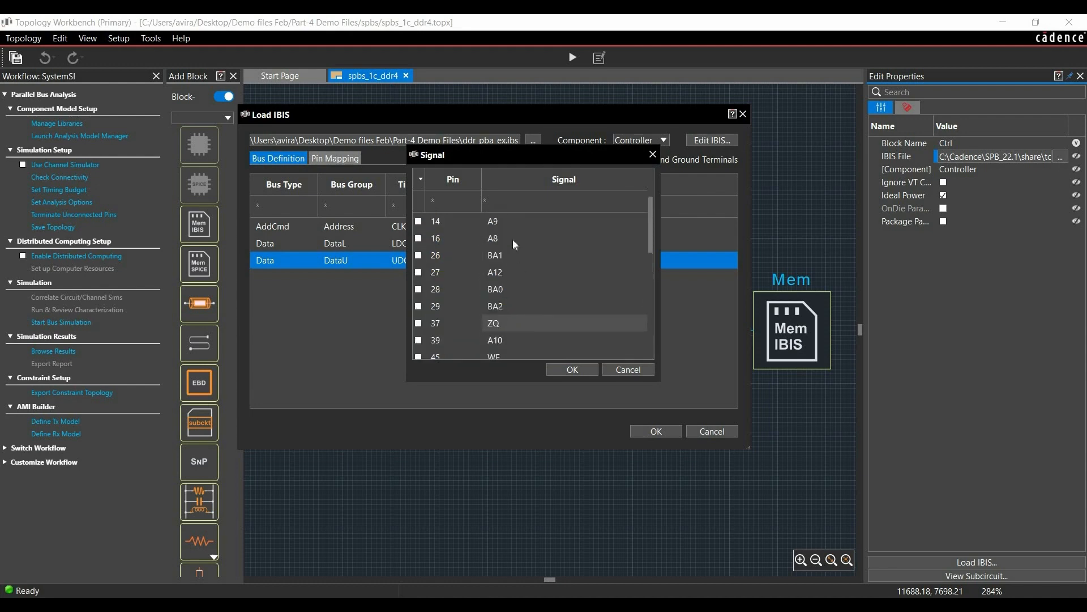
pyautogui.click(572, 369)
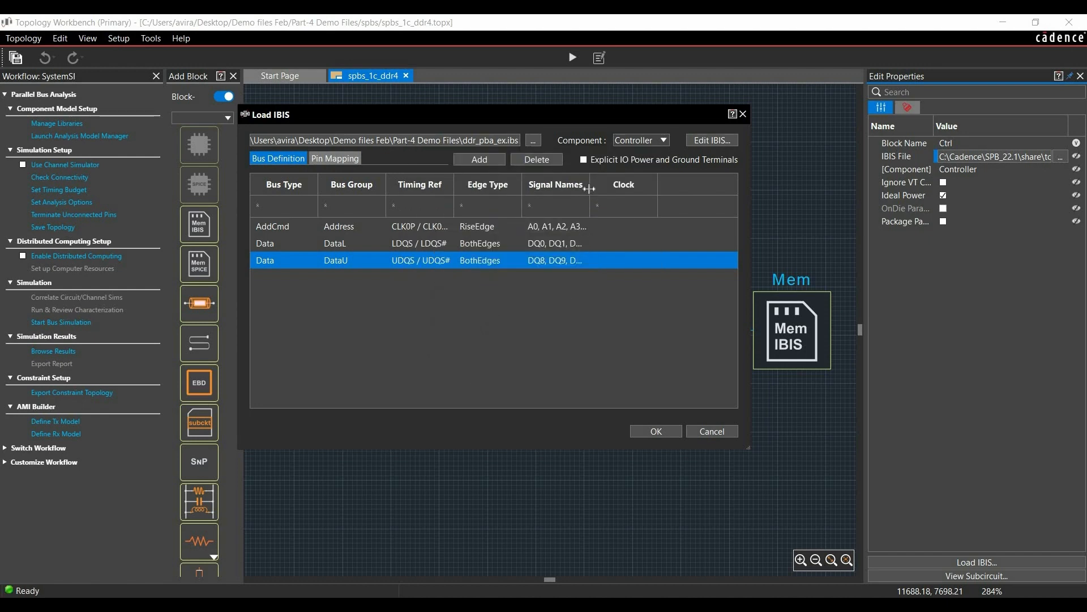
pyautogui.moveTo(656, 199); pyautogui.dragTo(722, 198)
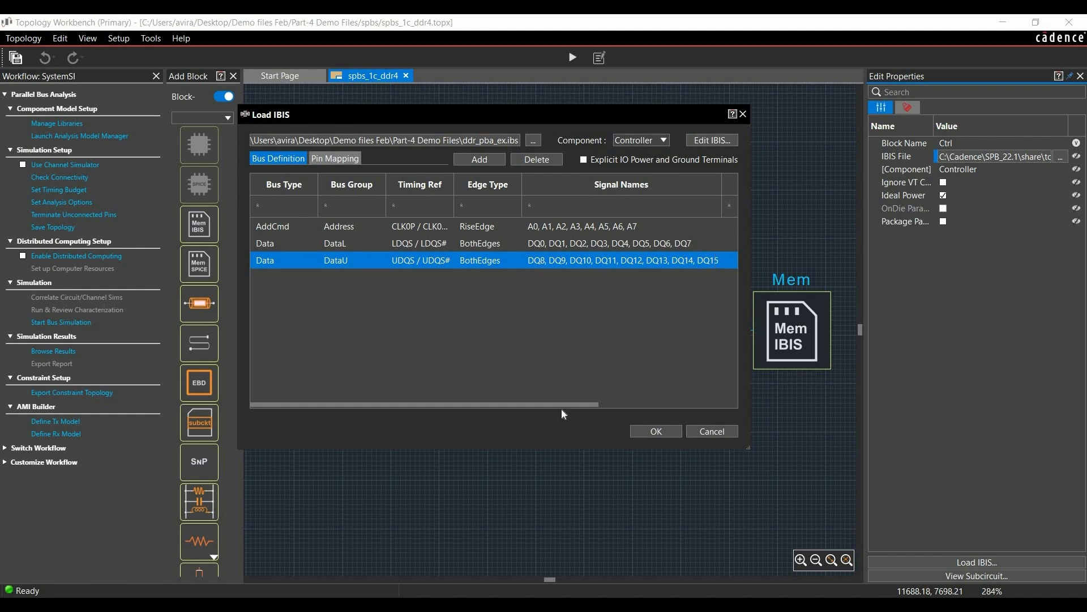
pyautogui.click(636, 432)
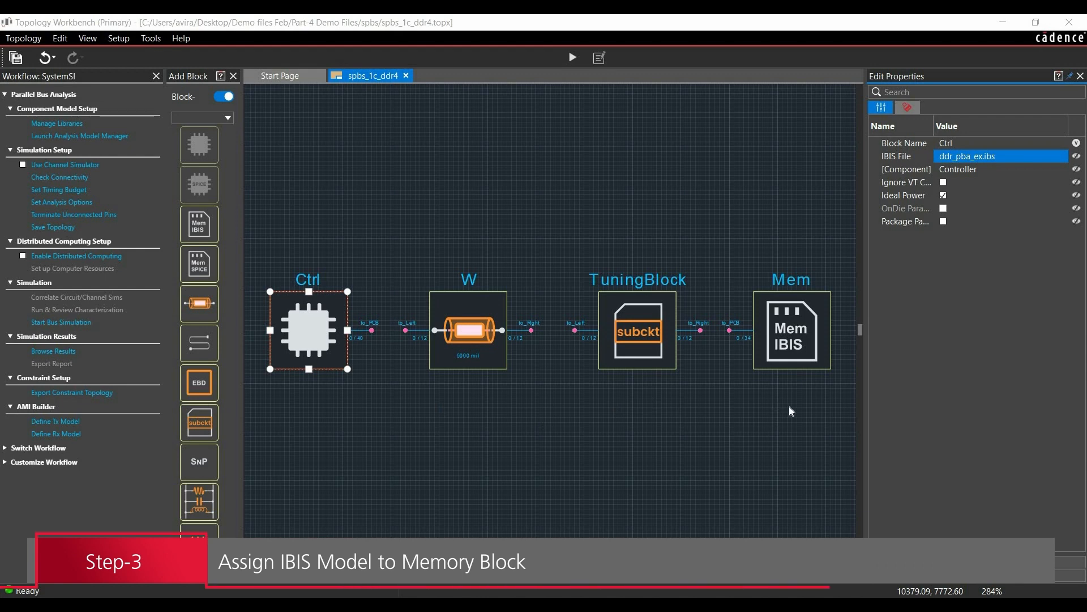
# - Load the IBIS file ddr_pba_ex.ibs from the Part-4 Demo Files folder for the Mem block
pyautogui.click(791, 343)
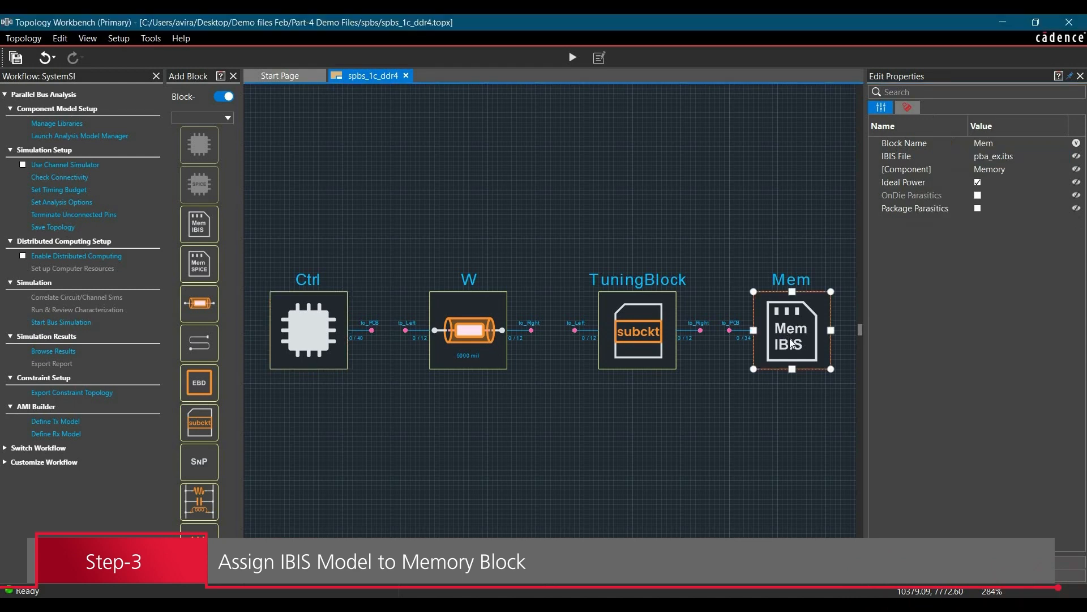
pyautogui.click(1059, 158)
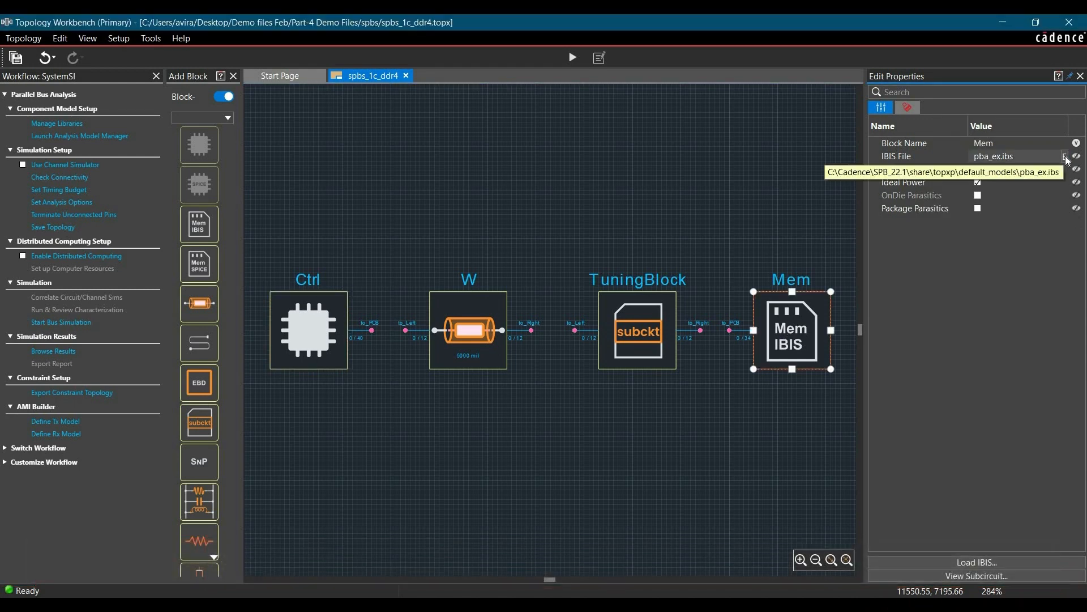
pyautogui.click(1065, 158)
pyautogui.click(533, 141)
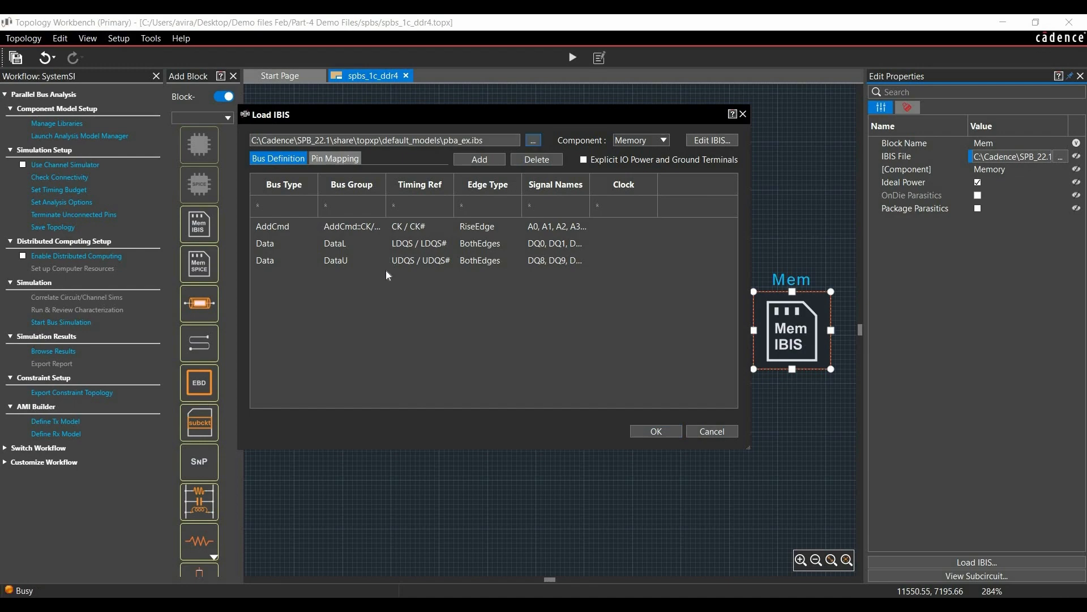
pyautogui.click(410, 222)
pyautogui.click(661, 421)
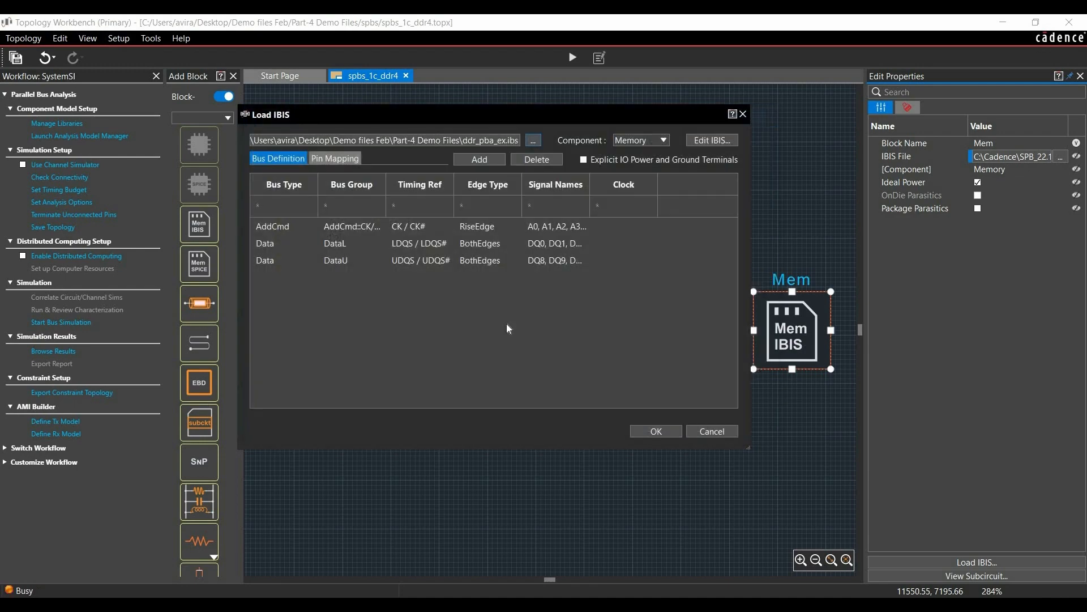
# - Select the Memory component for the Mem block and accept its IBIS settings after checking the full signal names of each bus group
pyautogui.click(636, 141)
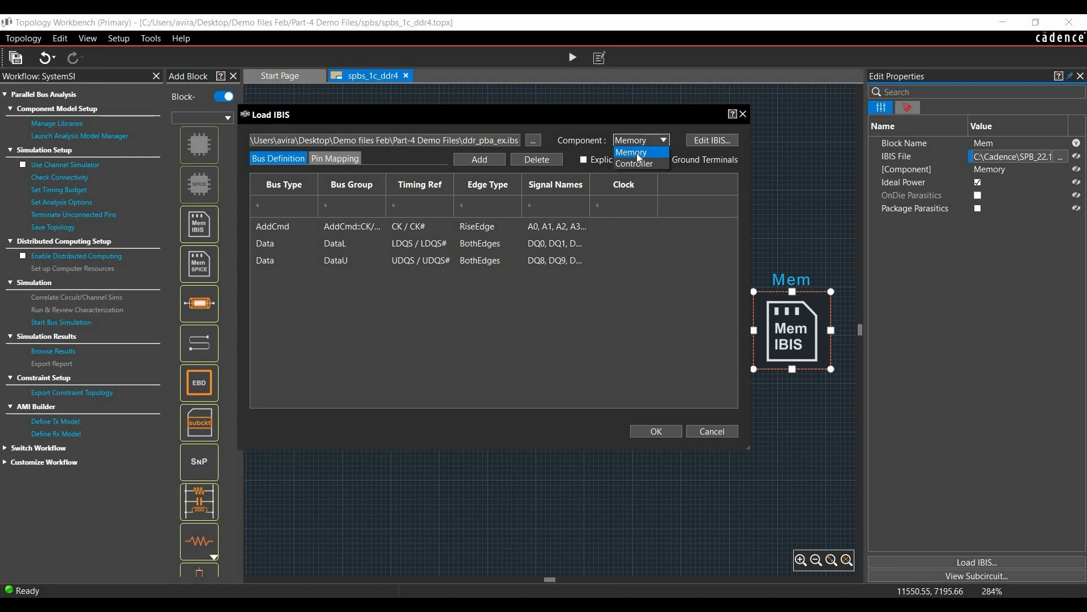
pyautogui.click(637, 153)
pyautogui.click(284, 261)
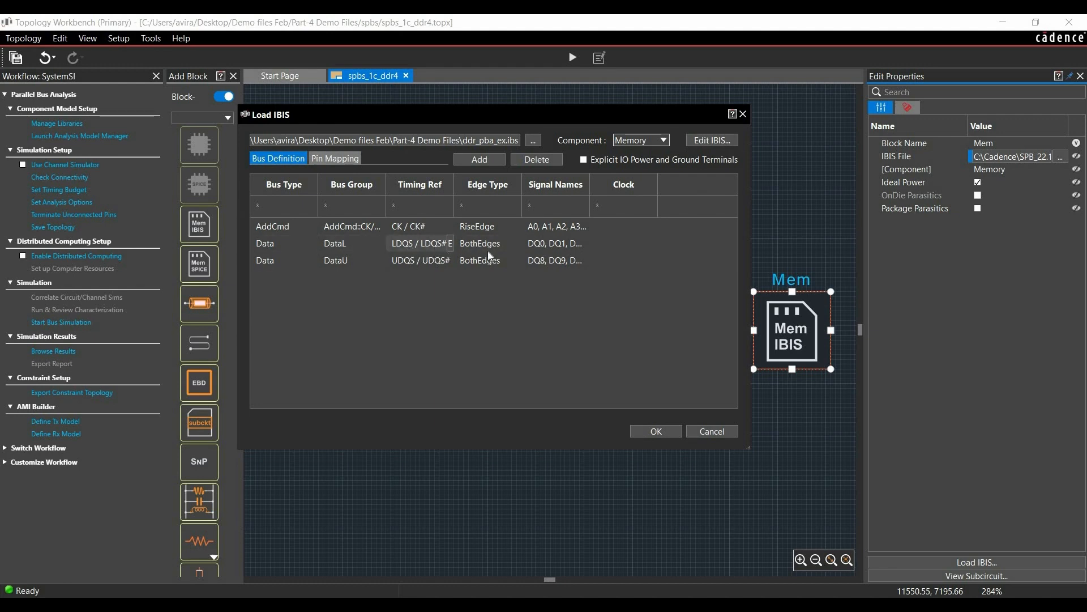
pyautogui.moveTo(613, 195); pyautogui.dragTo(715, 194)
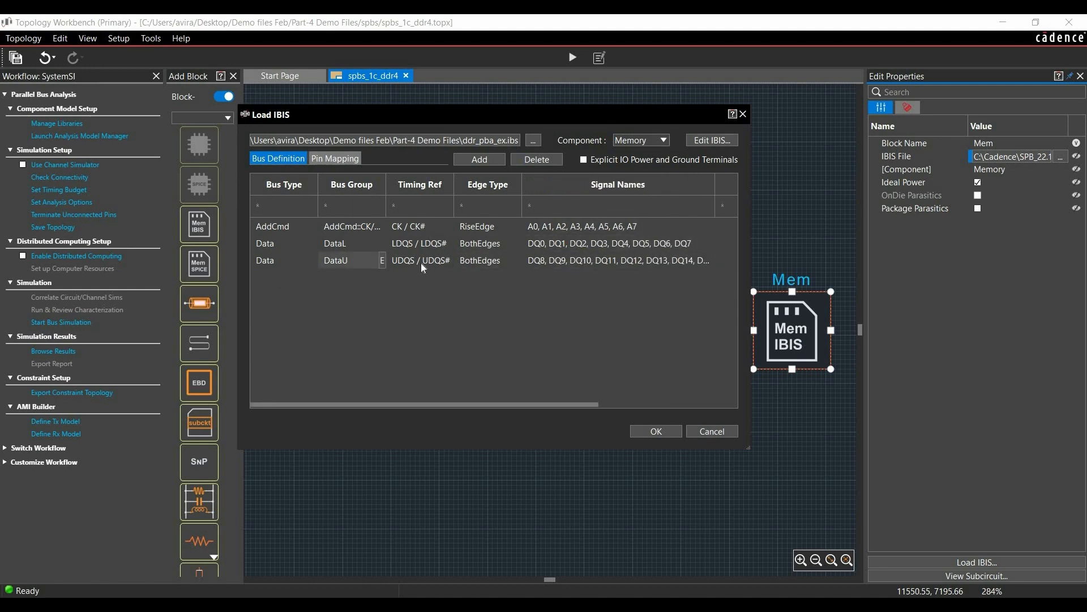
pyautogui.click(656, 432)
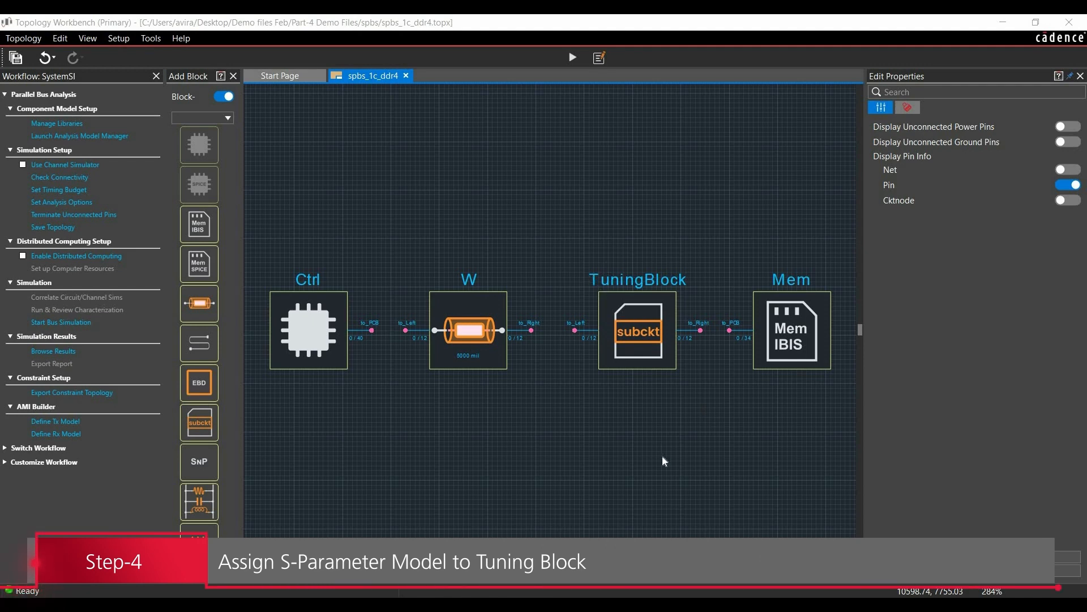
# - Assign the circuit file strobe_tuning_traces_All_TL.sp from the Part-4 Demo Files folder to the TuningBlock
pyautogui.click(647, 345)
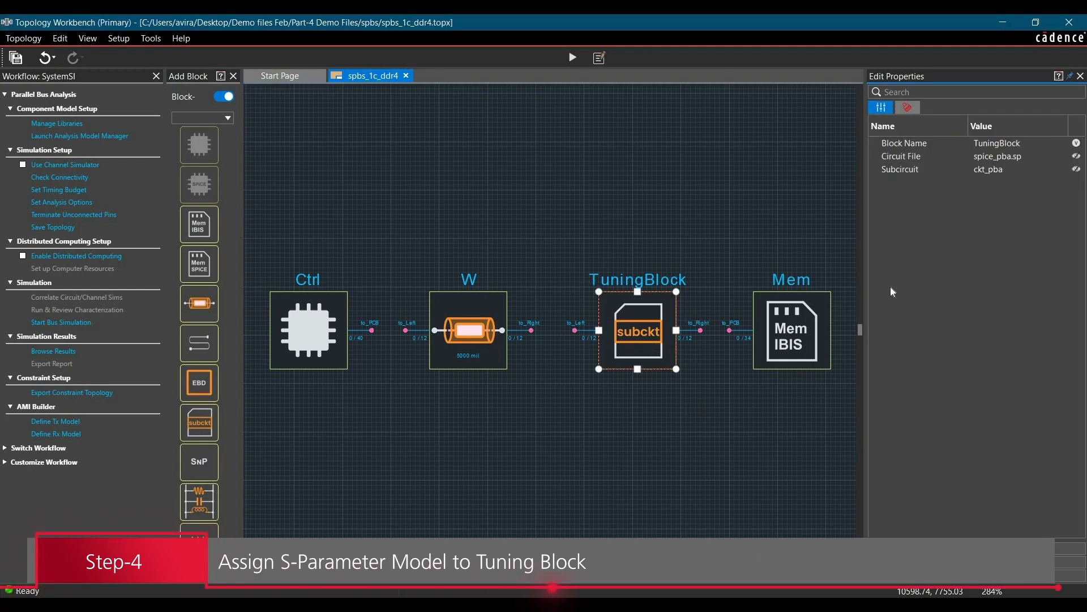
pyautogui.click(1051, 155)
pyautogui.click(1065, 156)
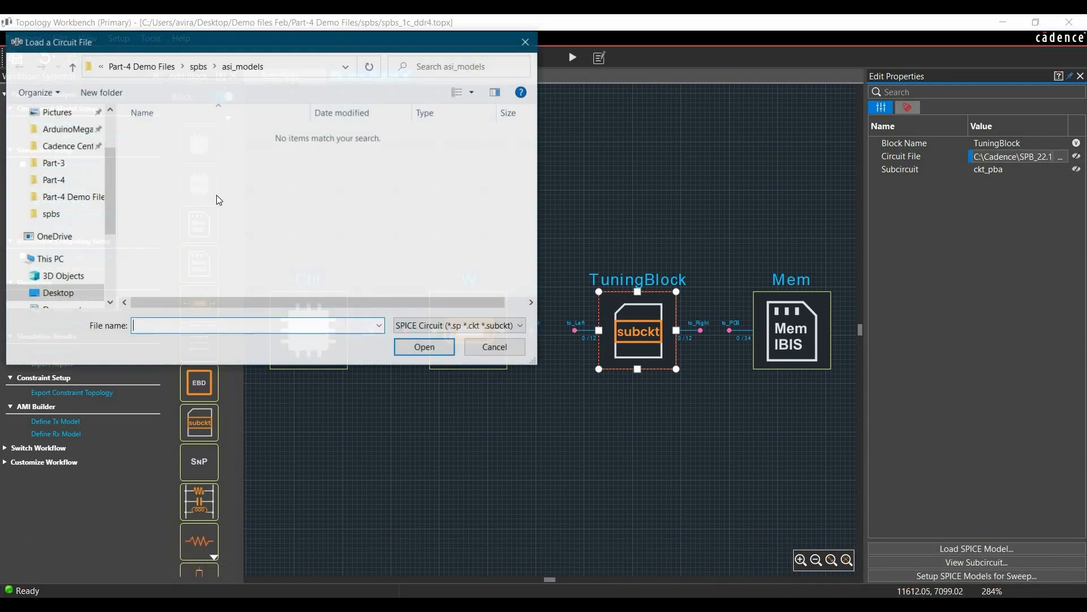
pyautogui.click(146, 65)
pyautogui.click(169, 152)
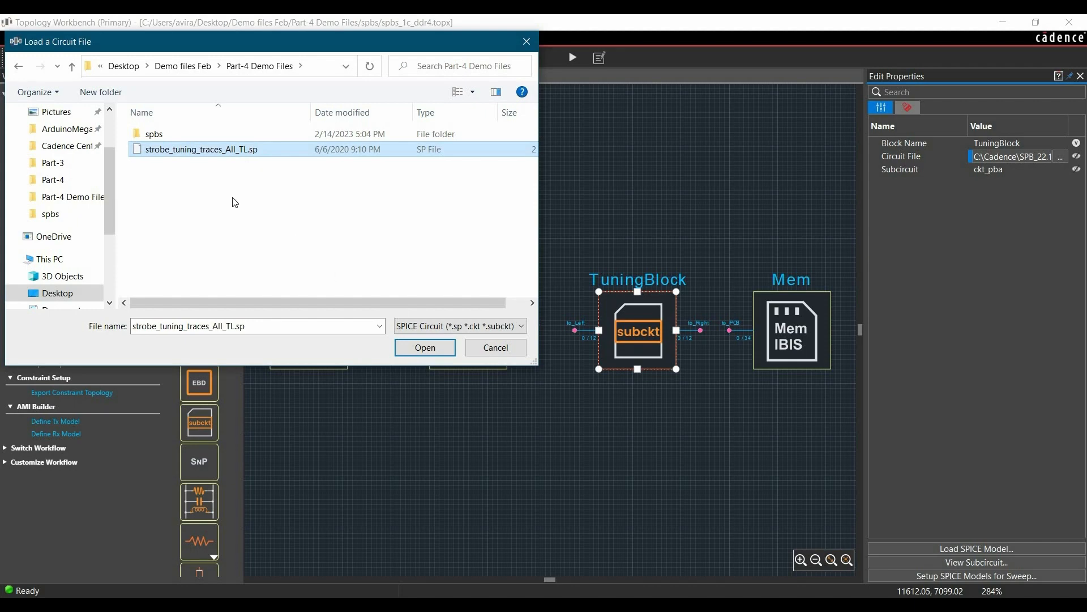
pyautogui.click(411, 348)
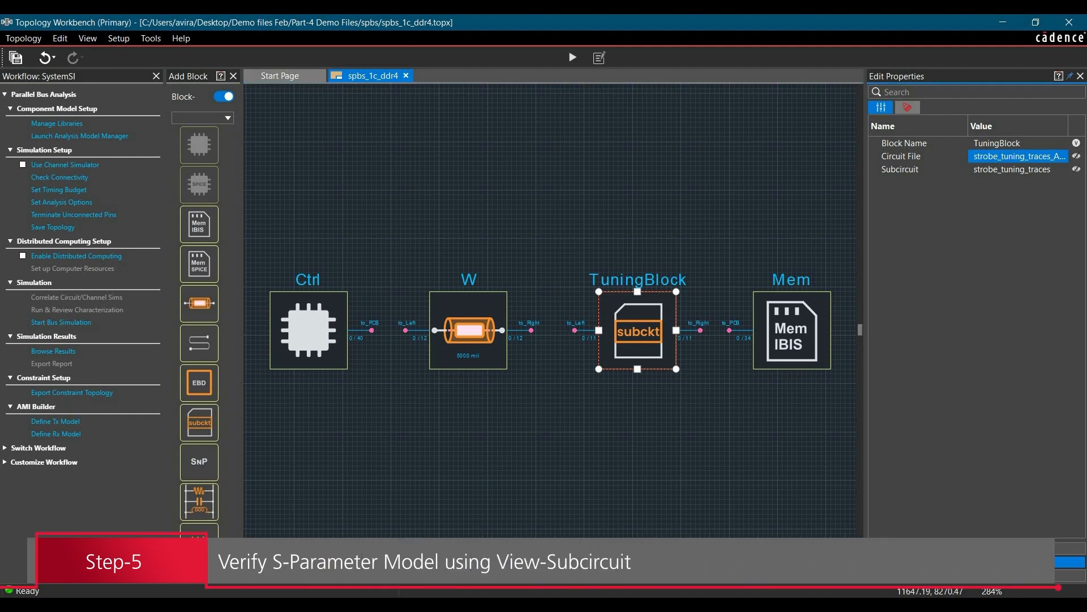
# - Examine the TuningBlock's strobe_tuning_traces subcircuit, including its impedance and delay parameters and the transmission line definitions, and close the editor
pyautogui.click(977, 562)
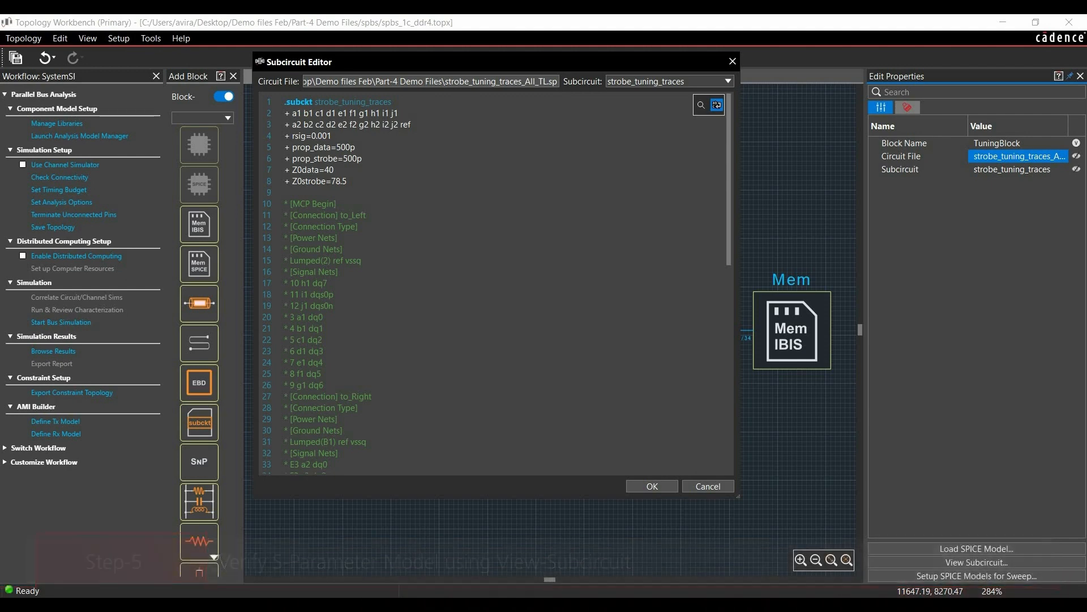
pyautogui.moveTo(290, 170); pyautogui.dragTo(330, 181)
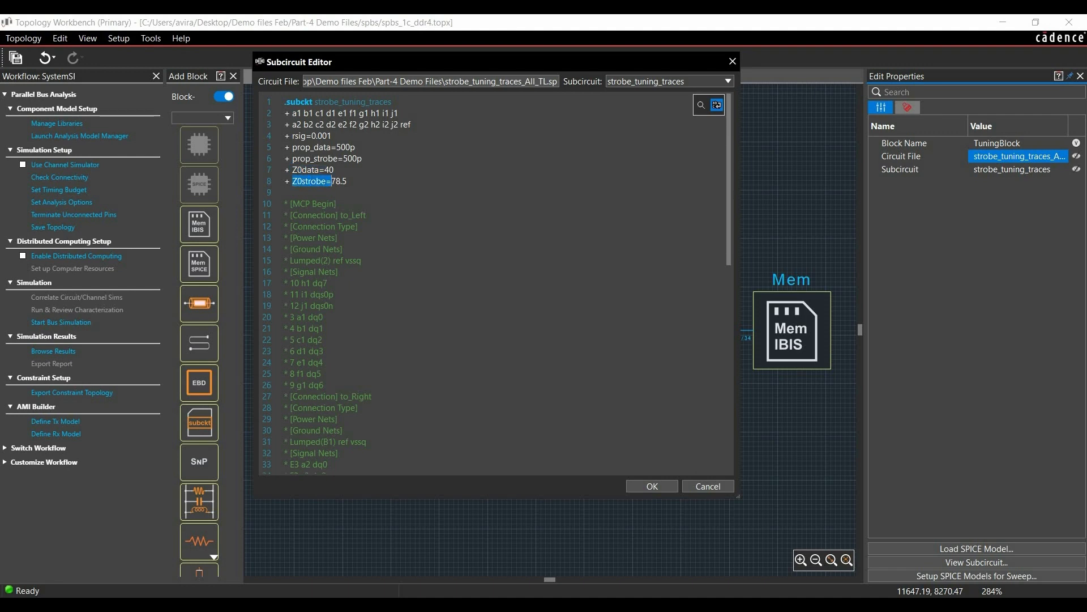
pyautogui.scroll(-13, 493, 284)
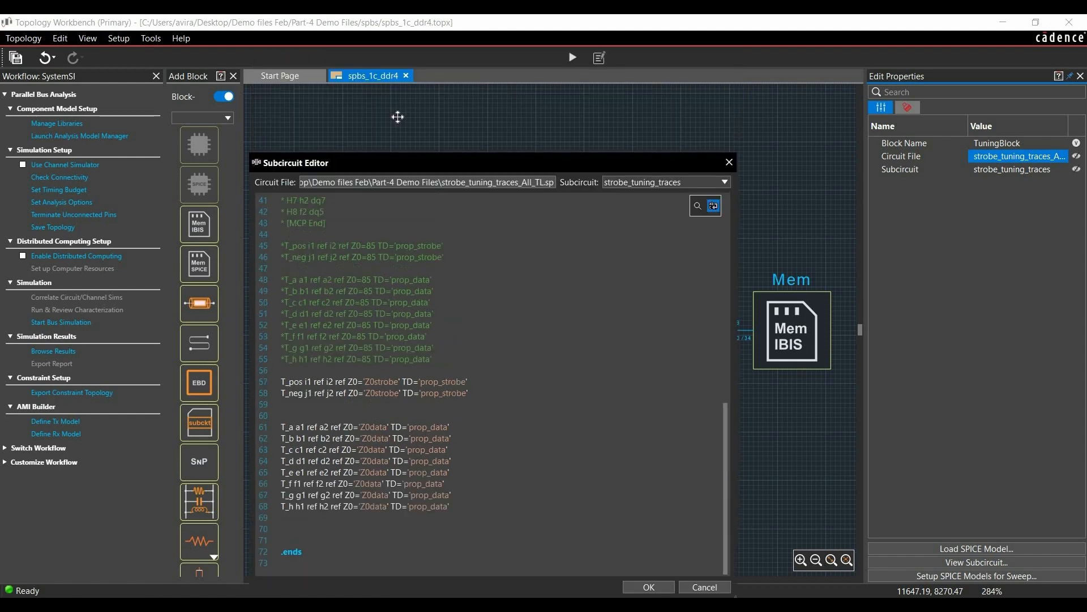
pyautogui.moveTo(392, 120); pyautogui.dragTo(391, 111)
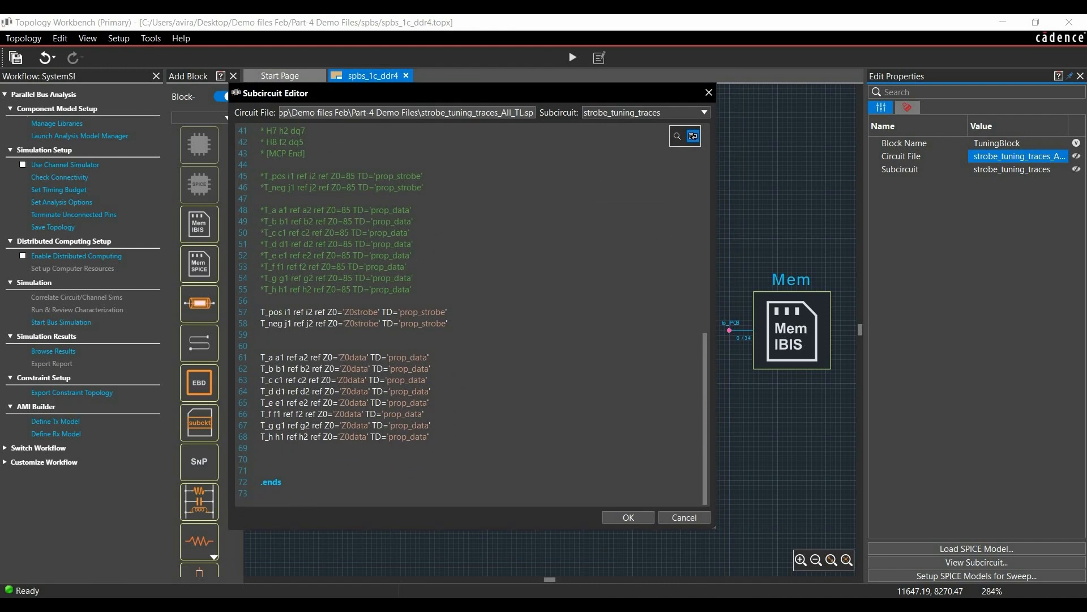
pyautogui.click(628, 518)
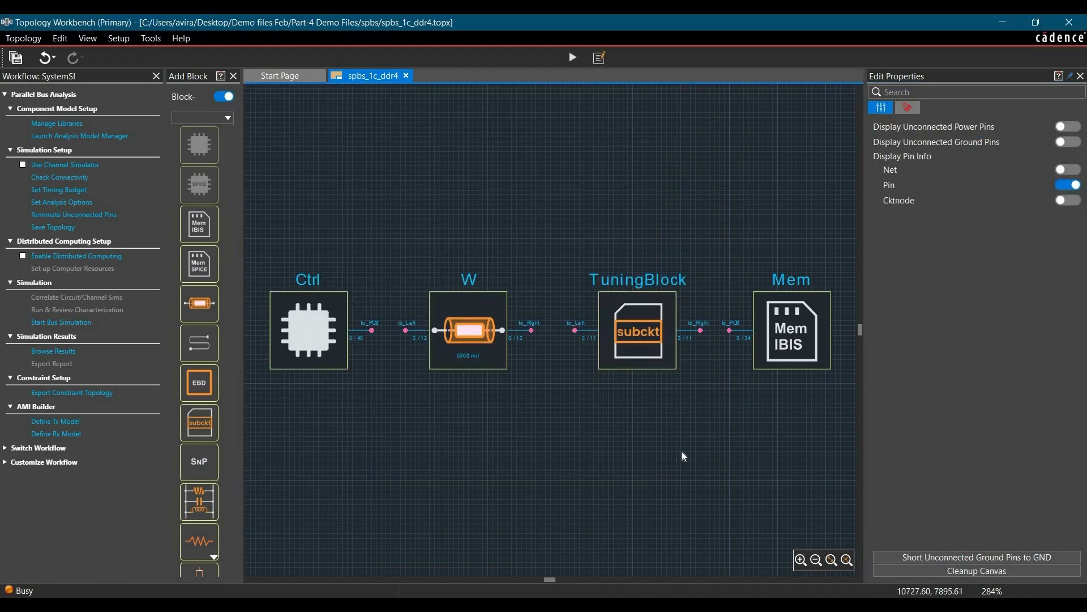